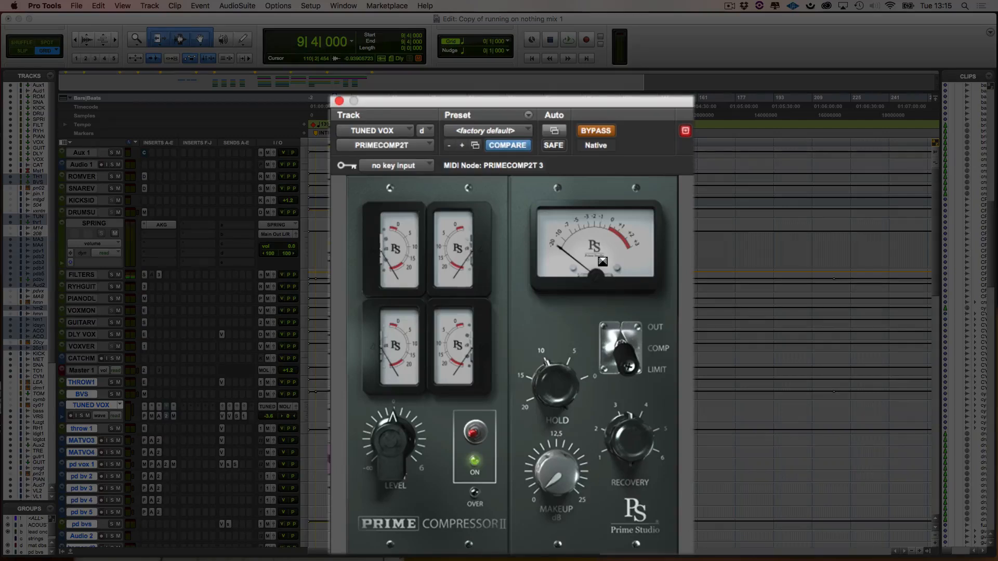
- Play the TUNED VOX track with PRIMECOMP2T bypassed, and take the compressor out of bypass during playback
key("space")
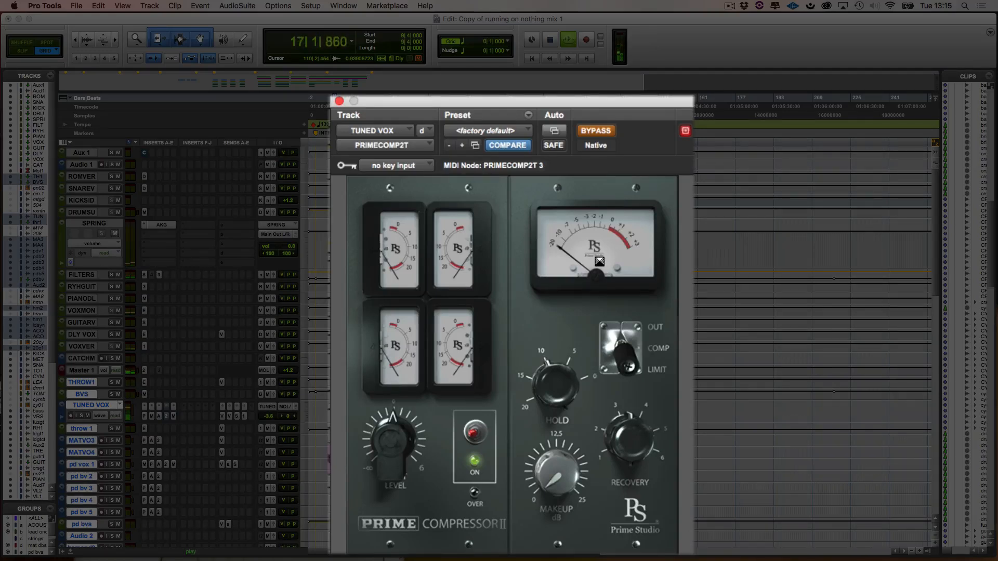
key("space")
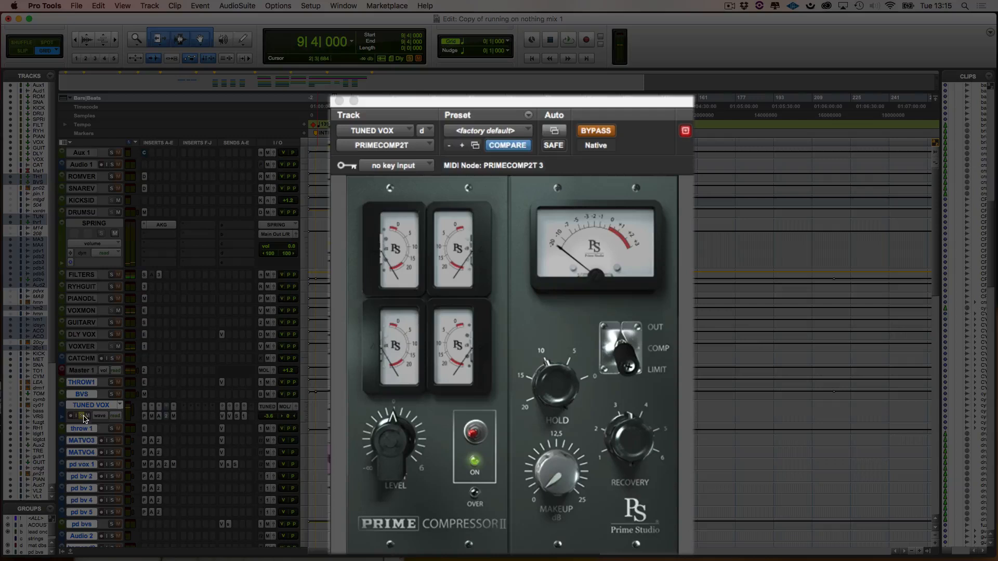
key("space")
left_click(601, 130)
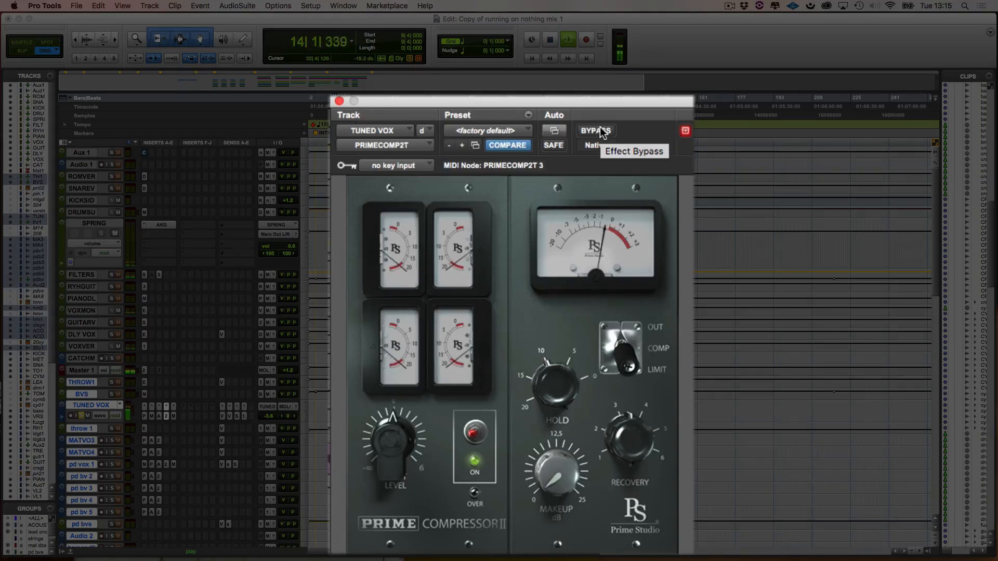
key("space")
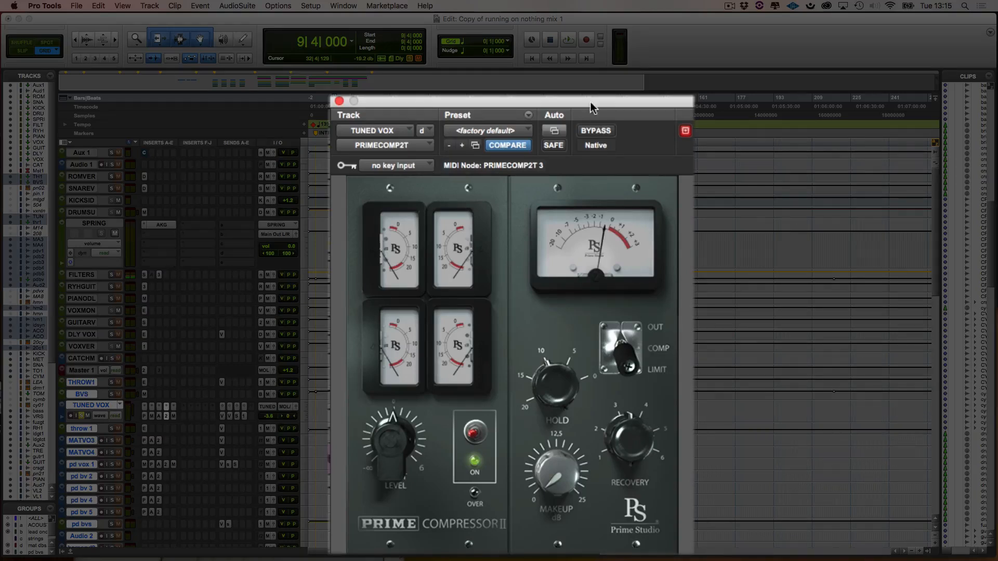
- Raise the vocal compressor's input level and adjust its Hold knob while listening to the passage
key("space")
left_click_drag(396, 450, 387, 425)
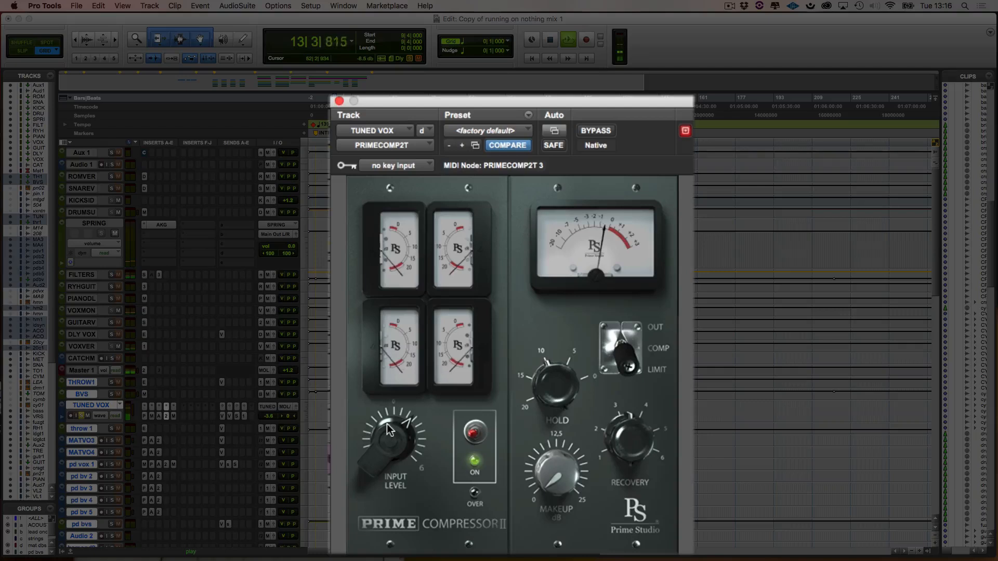
left_click_drag(546, 372, 541, 385)
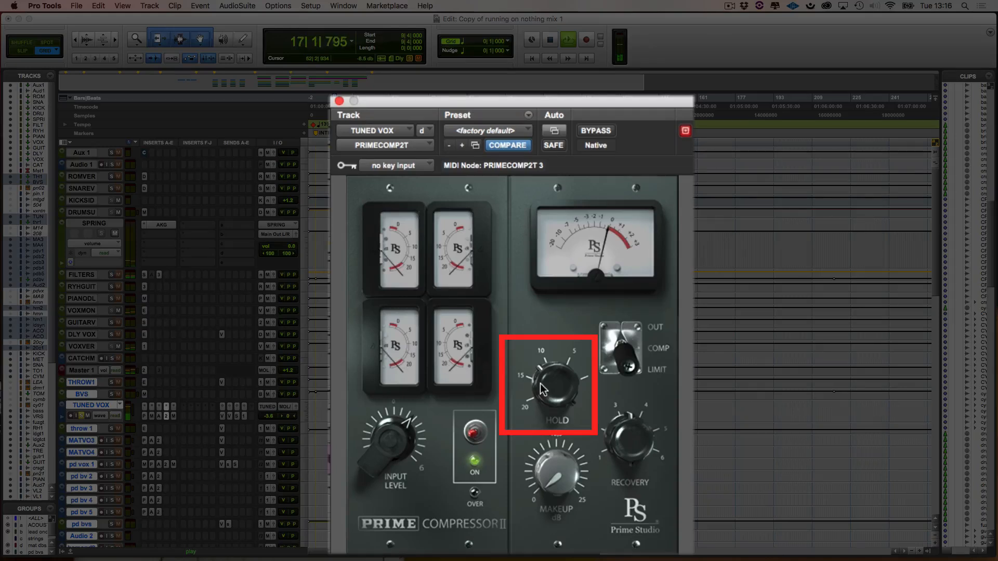
key("space")
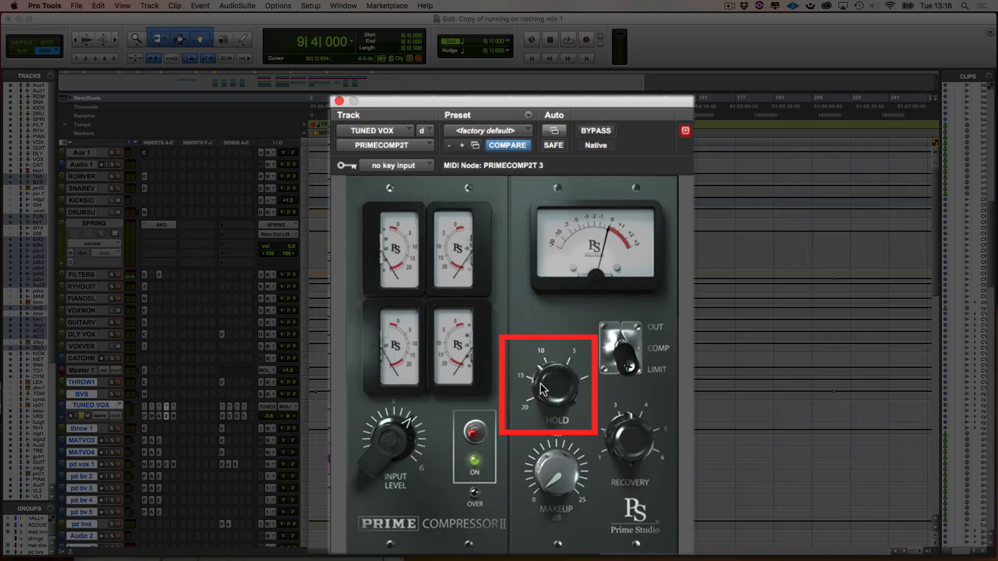
key("space")
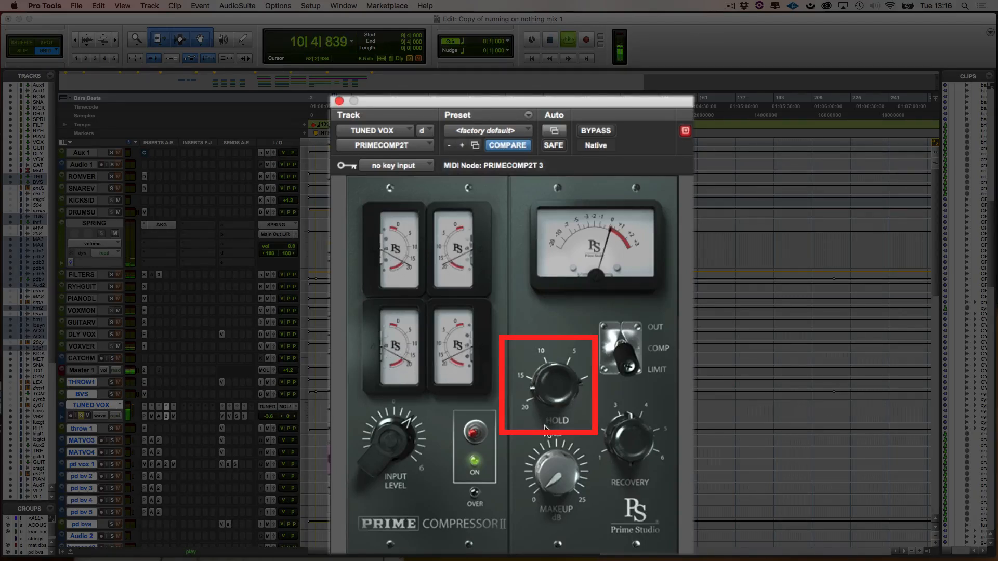
left_click_drag(543, 416, 541, 352)
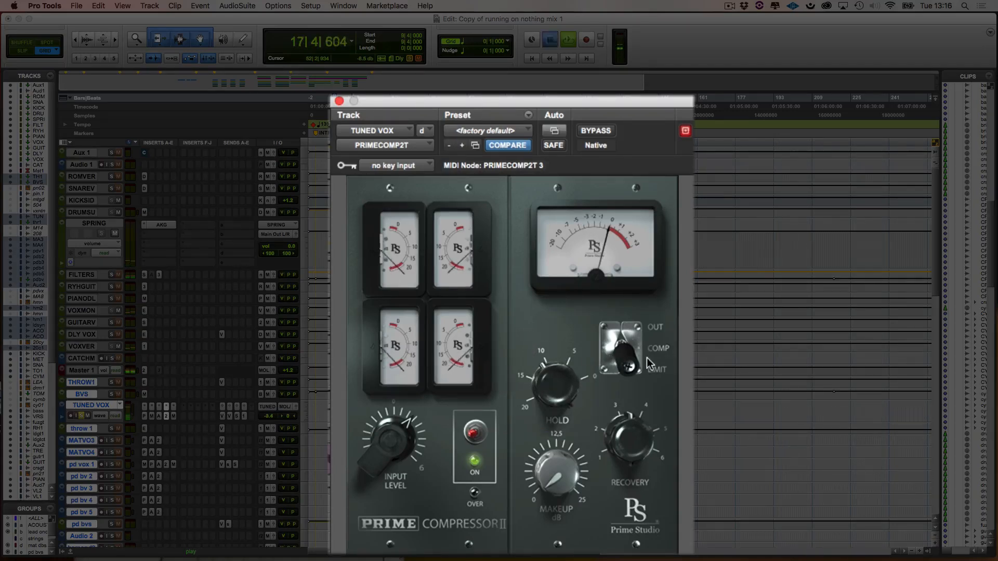
key("space")
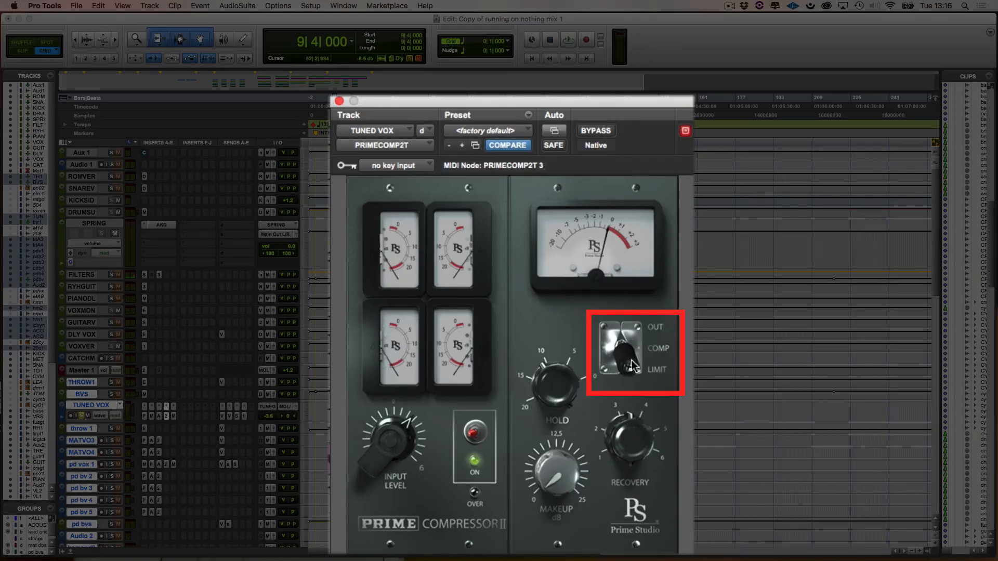
- Switch the vocal compressor from LIMIT to COMP and lower its Recovery setting during playback
left_click_drag(636, 365, 627, 325)
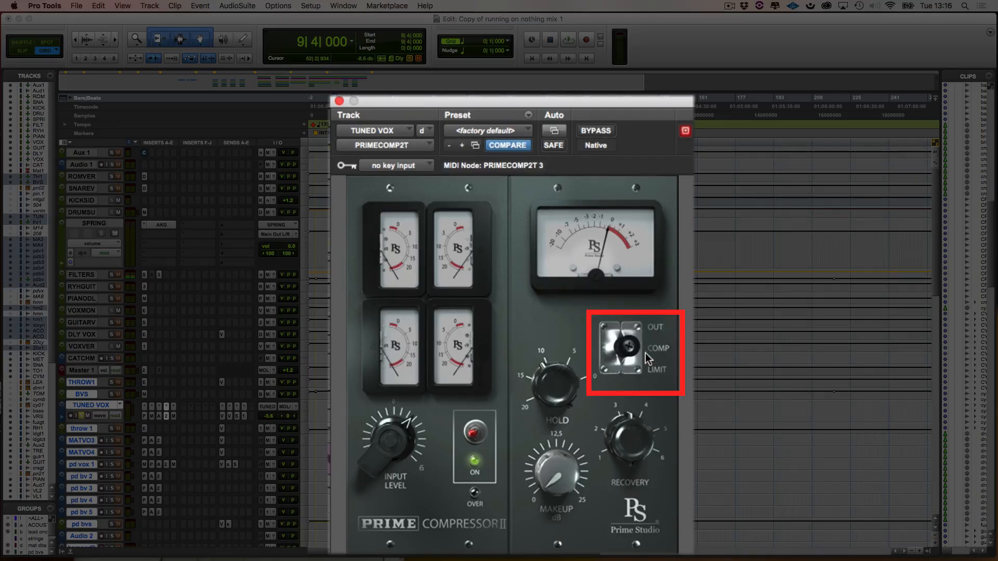
key("space")
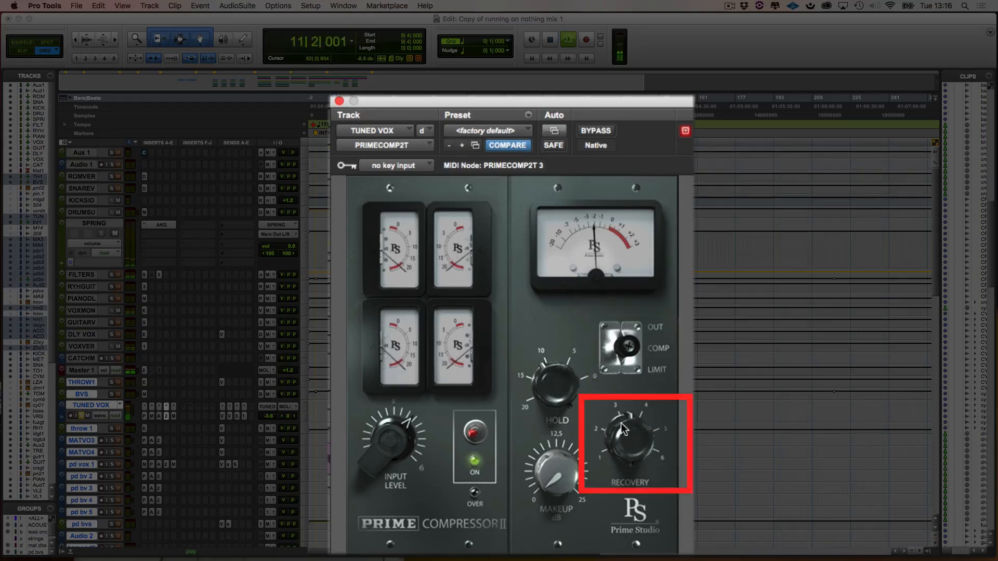
left_click_drag(620, 430, 614, 467)
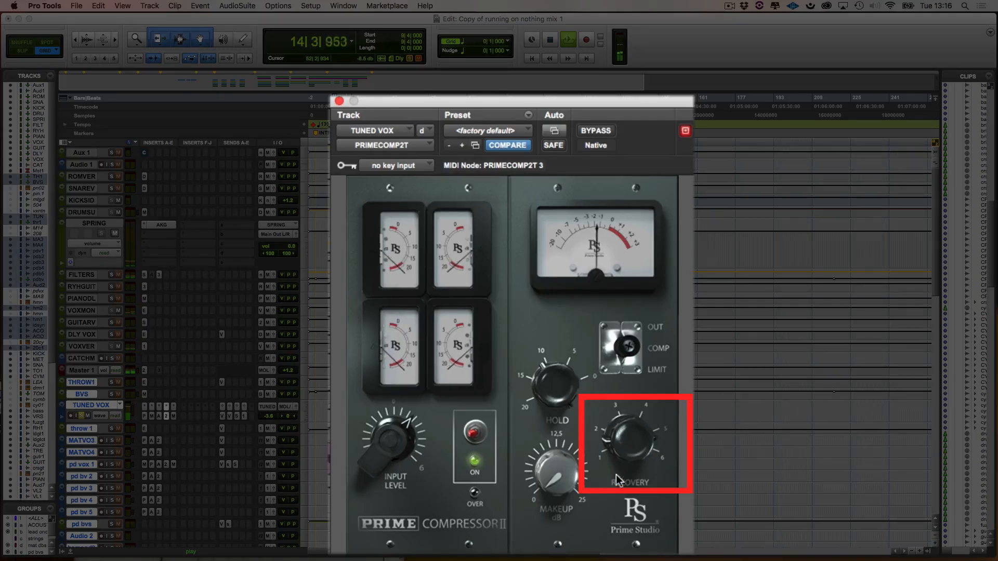
- Compare the tuned vocal with PRIMECOMP2T bypassed and active during playback
left_click(592, 131)
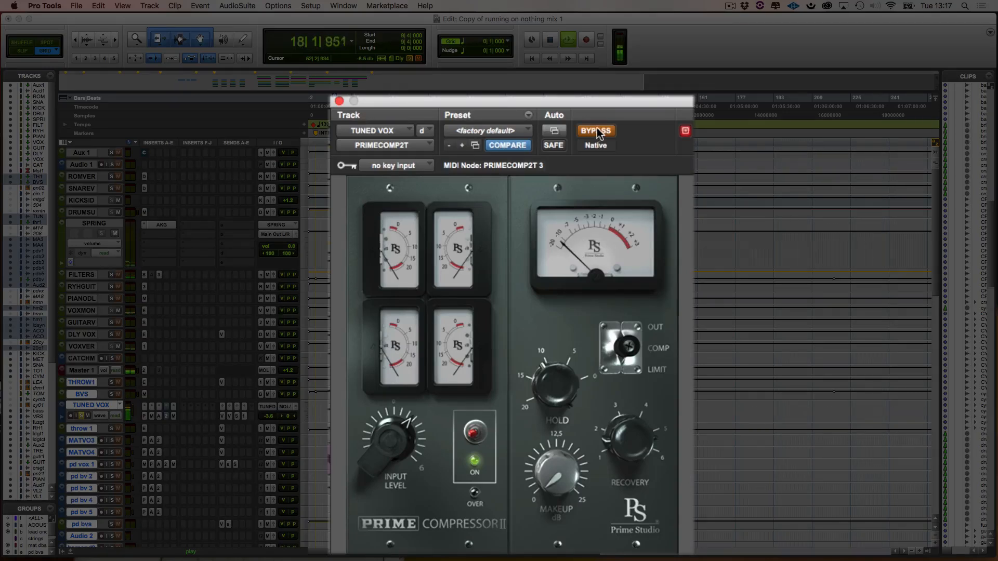
left_click(597, 130)
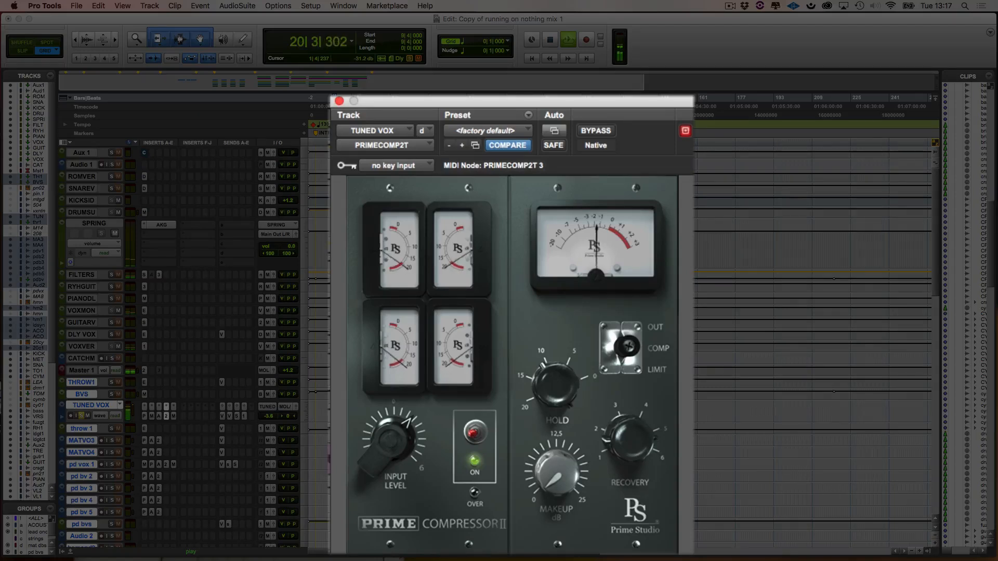
left_click(601, 132)
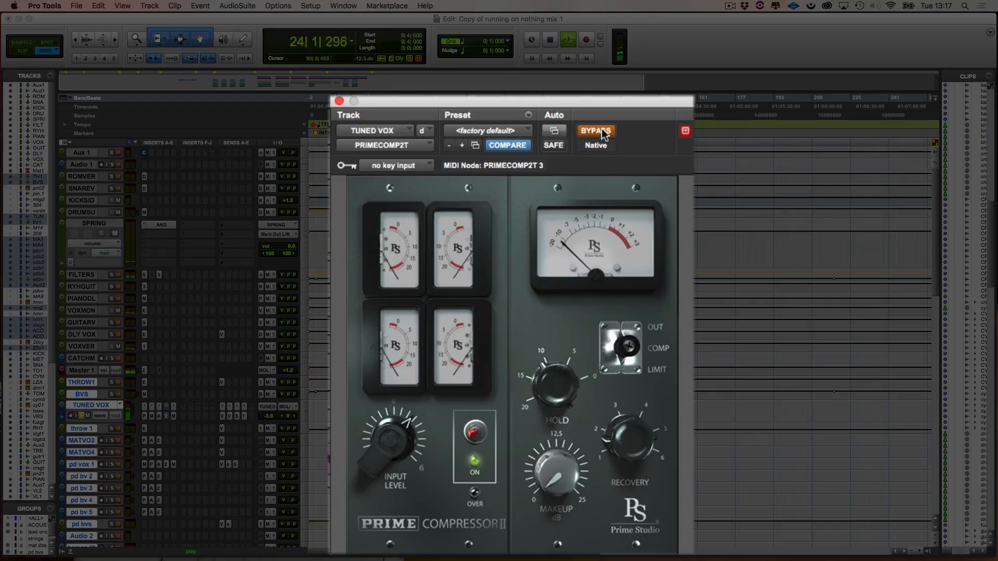
left_click(601, 130)
key("space")
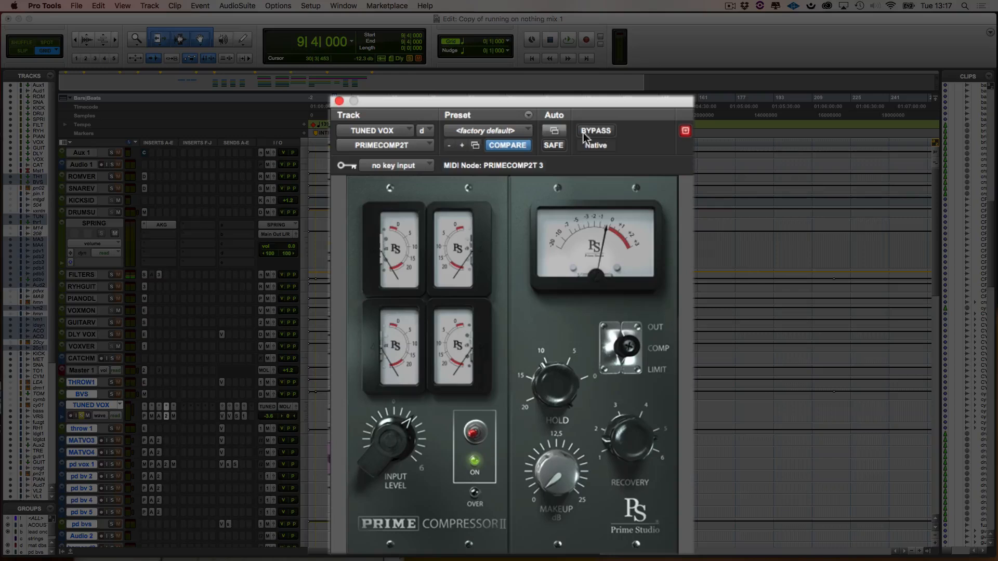
- Unsolo TUNED VOX and adjust its compressor's makeup gain while the full mix plays
left_click(81, 419)
key("space")
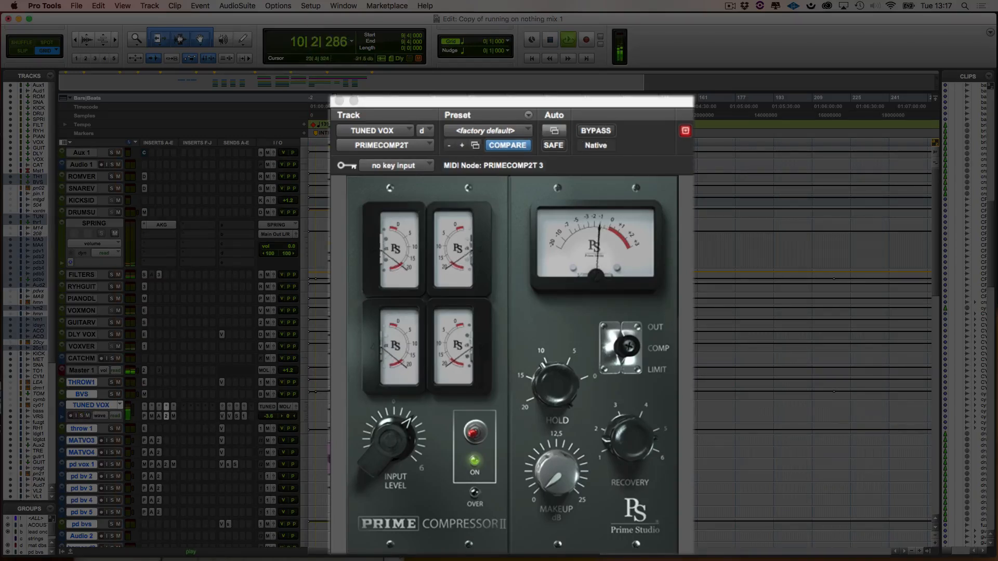
left_click(546, 479)
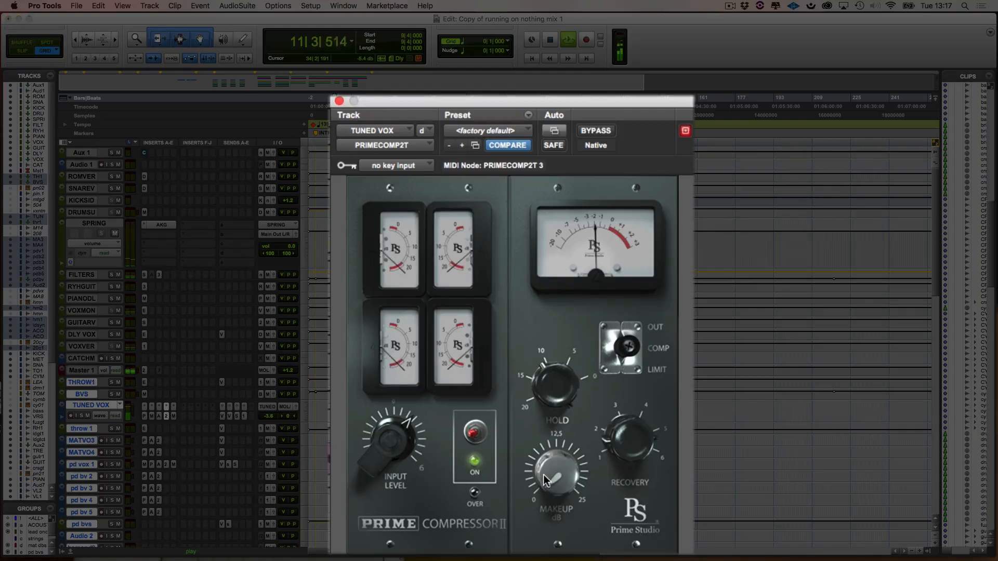
left_click_drag(544, 475, 540, 458)
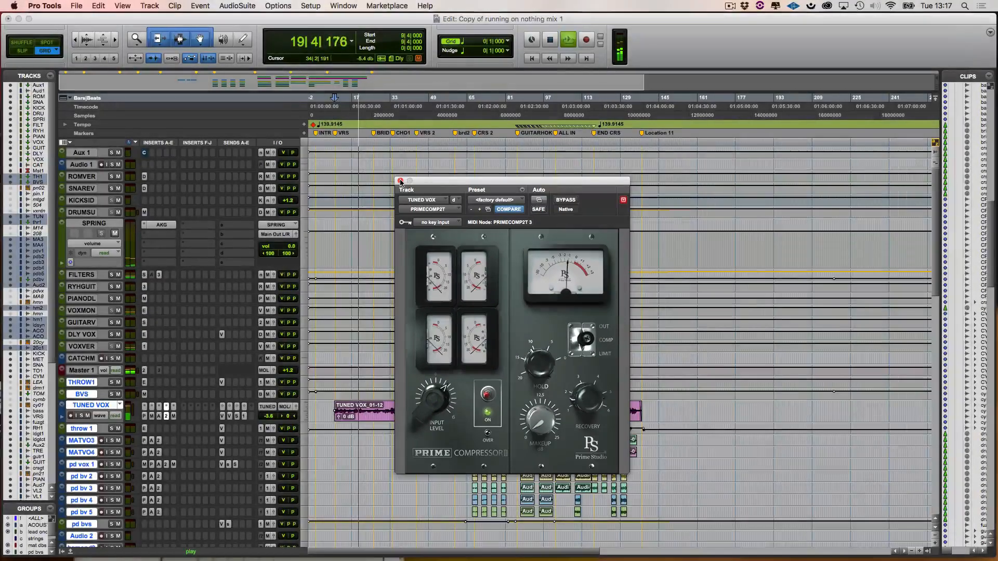
- Bring up PRIMECOMP2T on the soloed bass track and compare it bypassed and active during playback
scroll(424, 468, "down", 10)
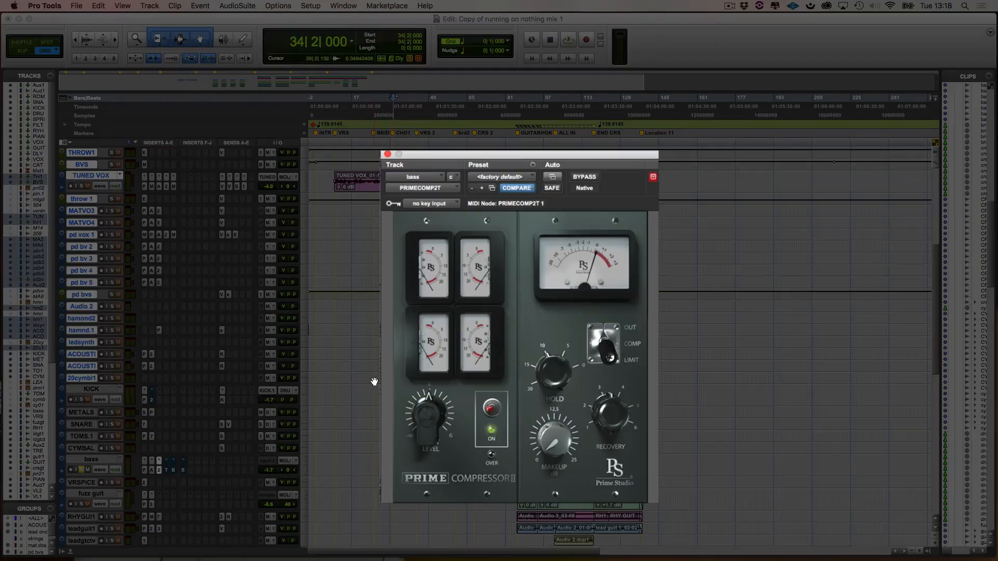
key("space")
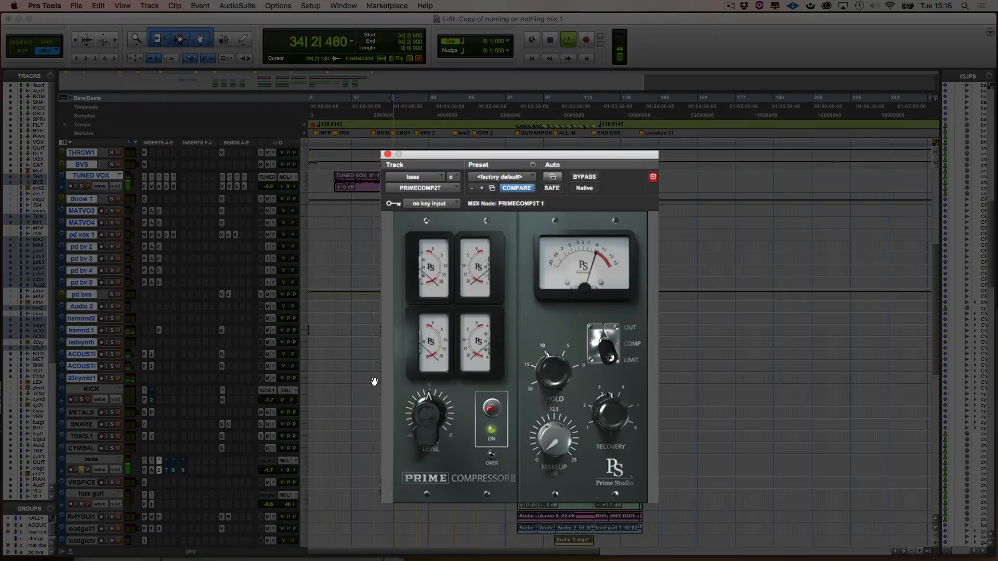
left_click(586, 177)
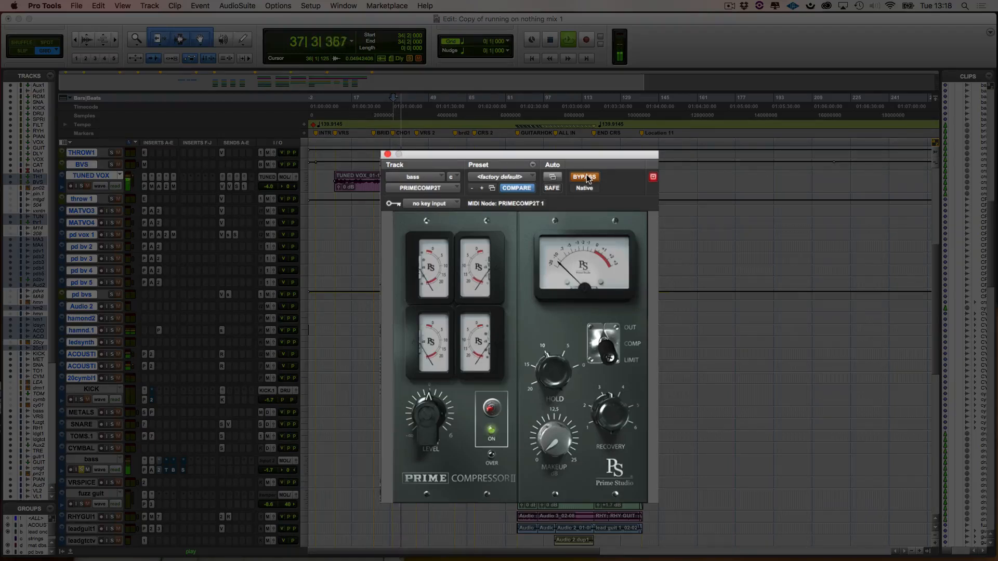
left_click(586, 177)
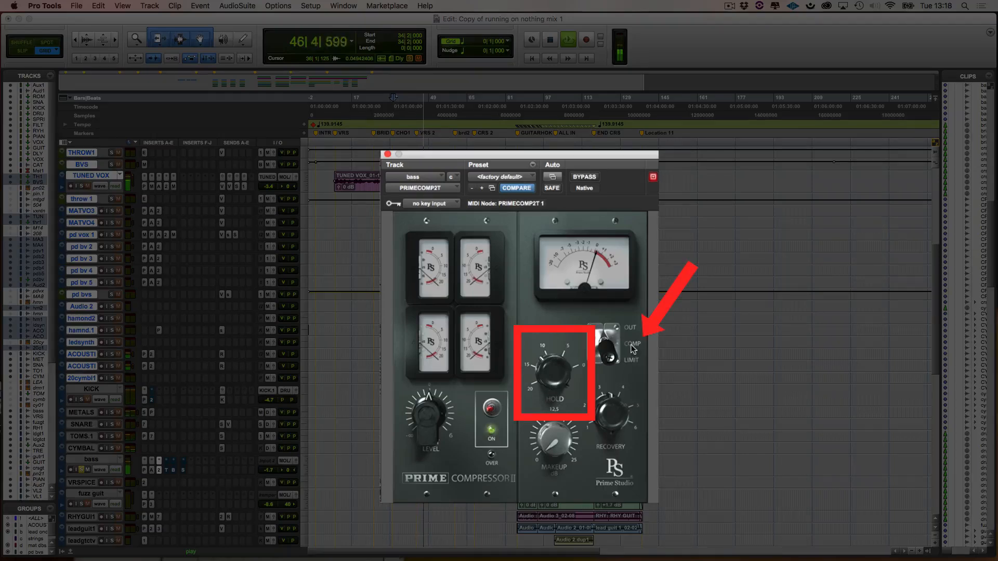
- Set the bass compressor to COMP, adjusting its Recovery and raising its input level during playback
left_click(607, 350)
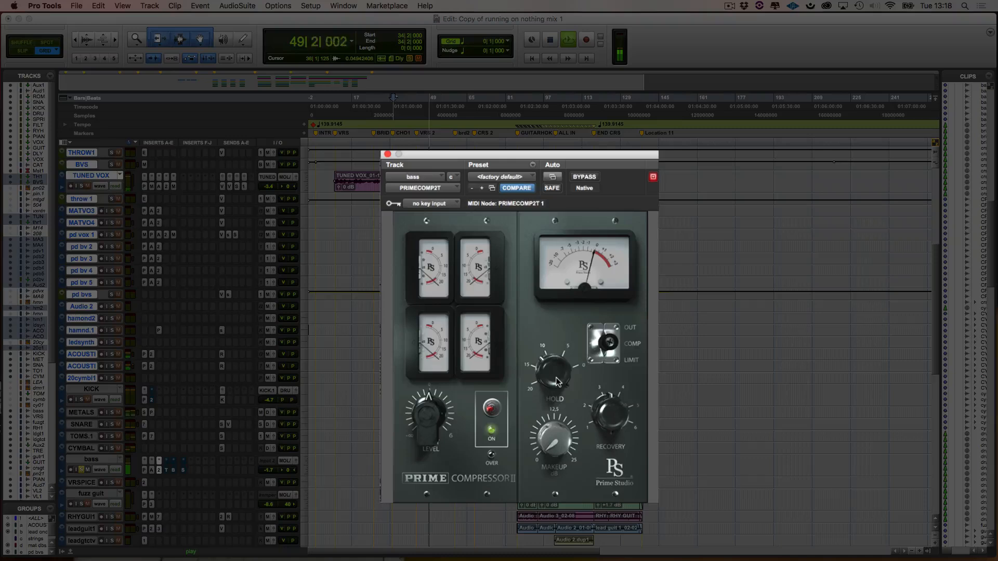
left_click_drag(601, 406, 596, 425)
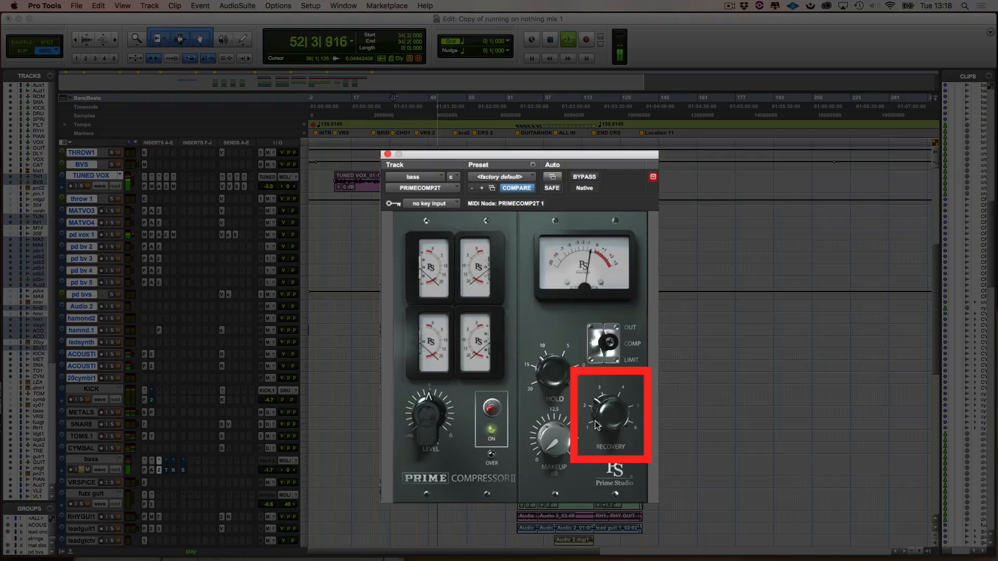
left_click_drag(424, 413, 425, 403)
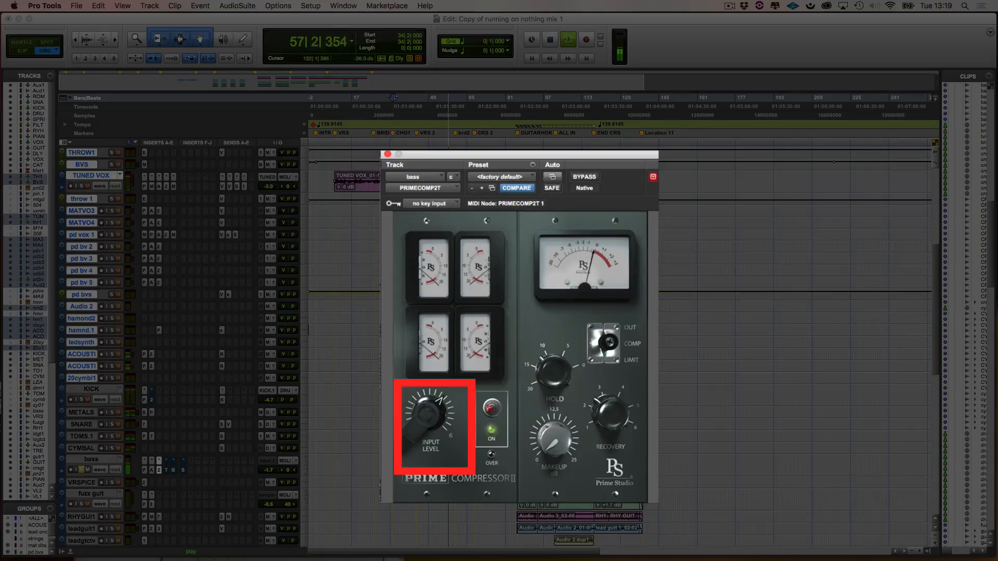
- Compare the bass compressor bypassed and active, and listen to the unsoloed bass in the full mix
left_click(583, 178)
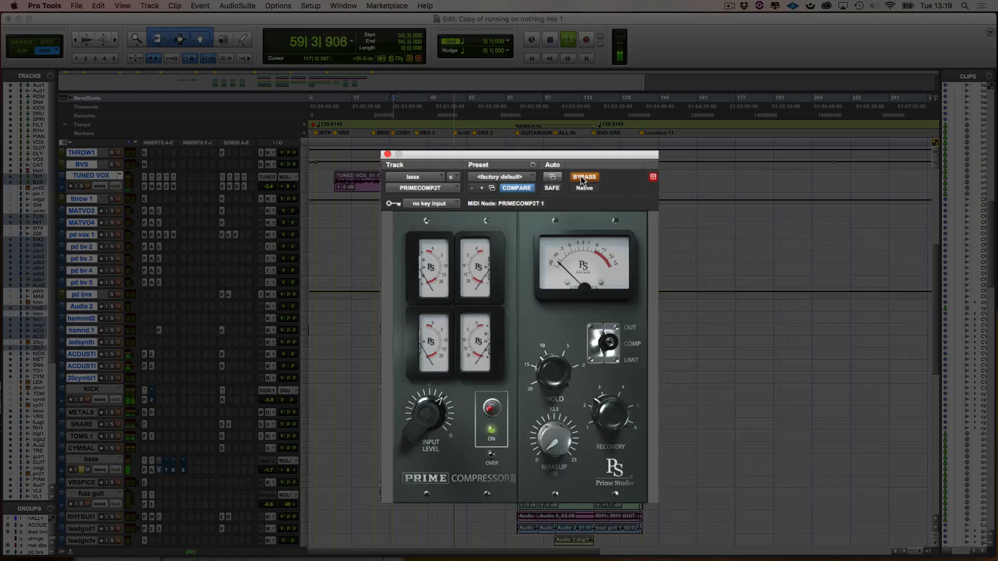
left_click(584, 177)
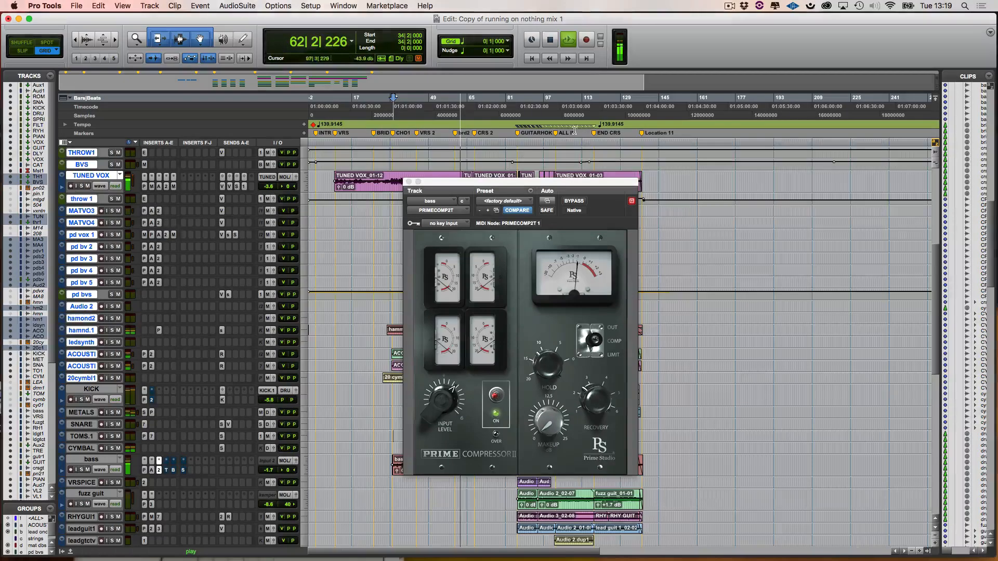
left_click_drag(553, 183, 617, 165)
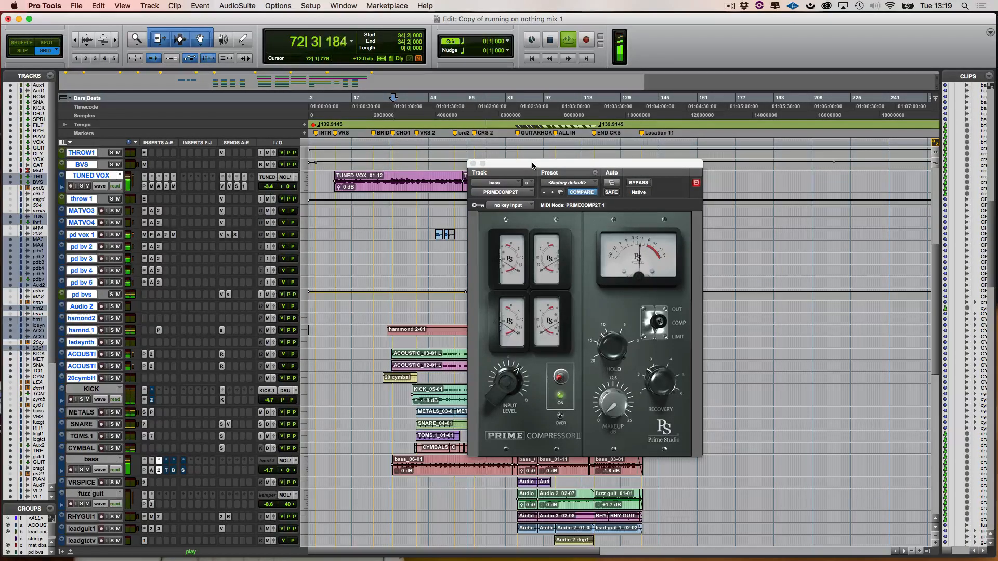
key("space")
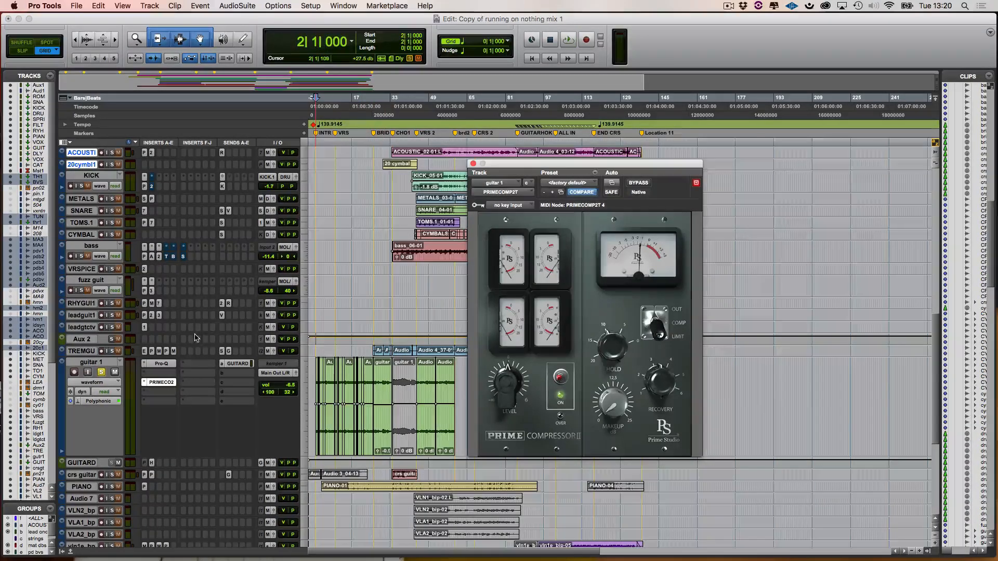
- Set the guitar 1 compressor to COMP with a raised input level and adjusted Recovery while the track plays
key("space")
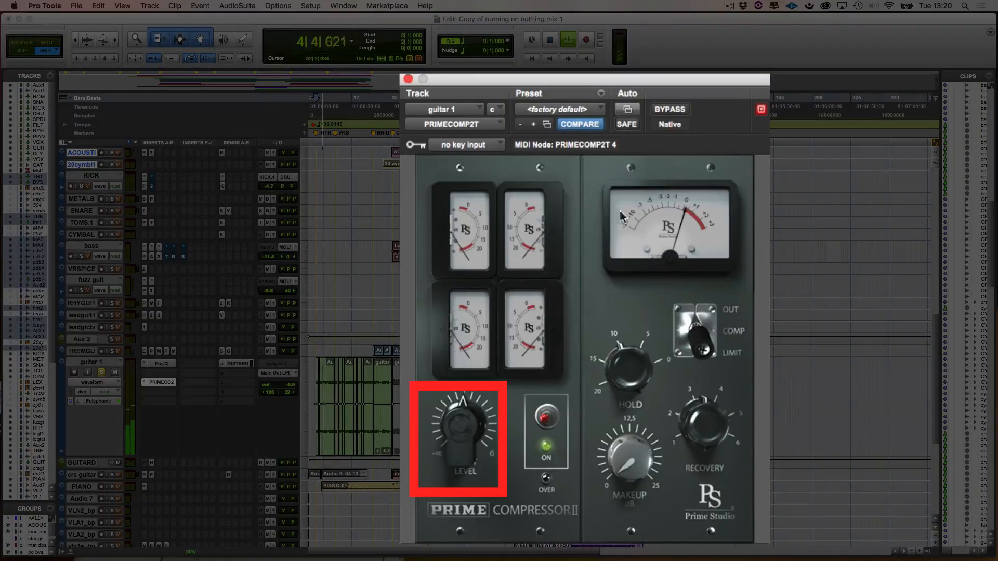
left_click_drag(453, 425, 454, 404)
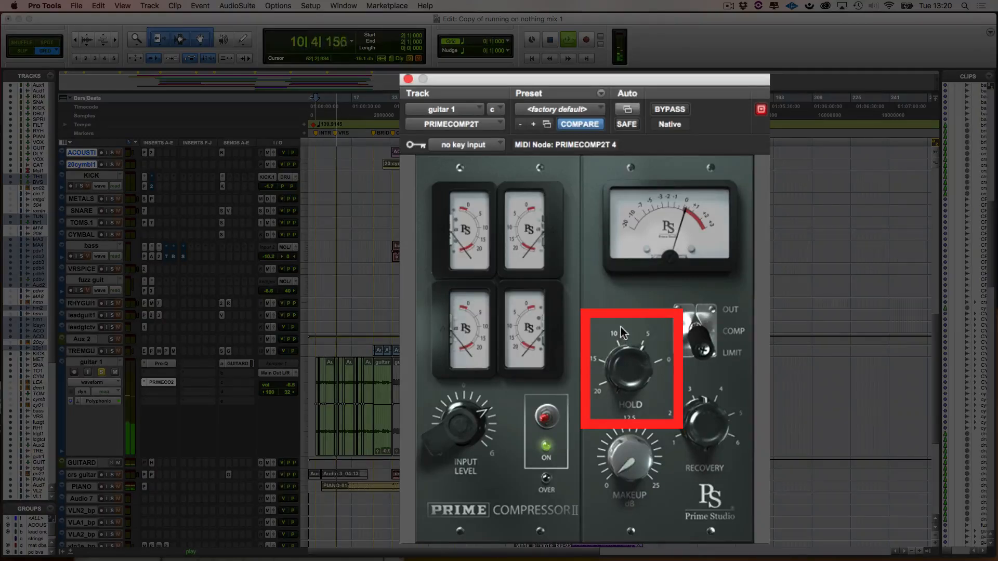
left_click(701, 330)
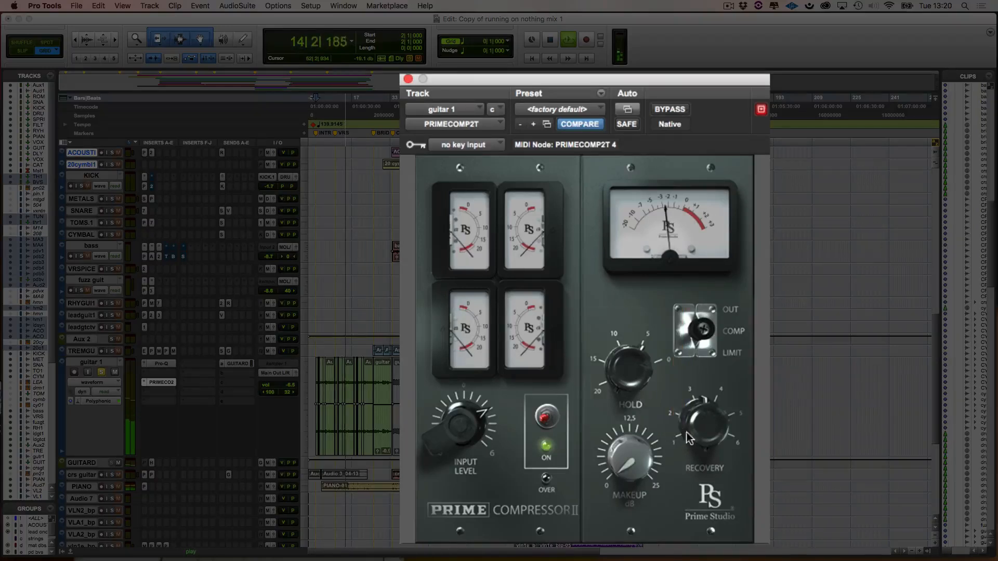
left_click_drag(691, 410, 690, 424)
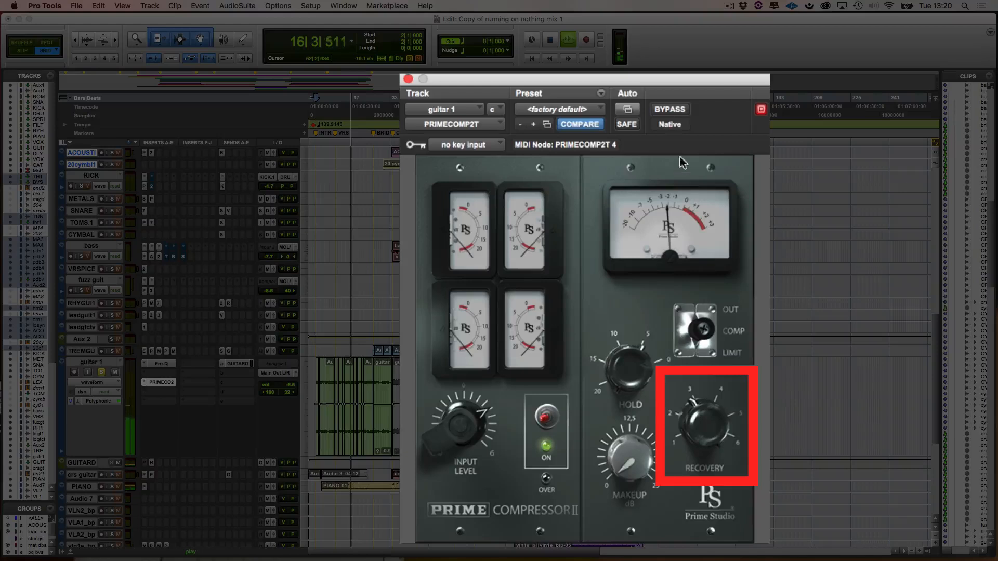
- Compare the guitar 1 compressor bypassed and active, listen to the unsoloed guitar in the full mix, and stop playback
left_click(671, 109)
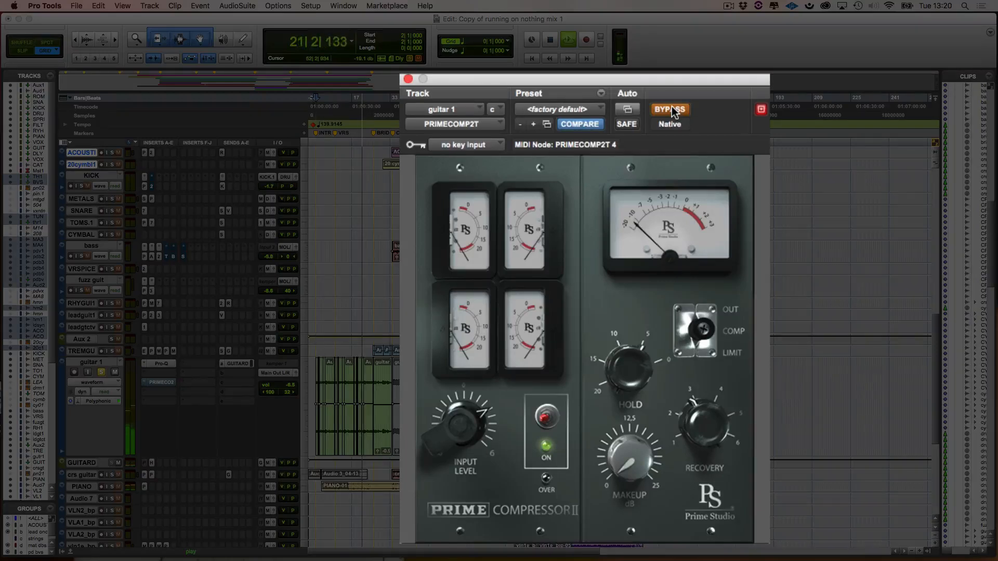
left_click(672, 108)
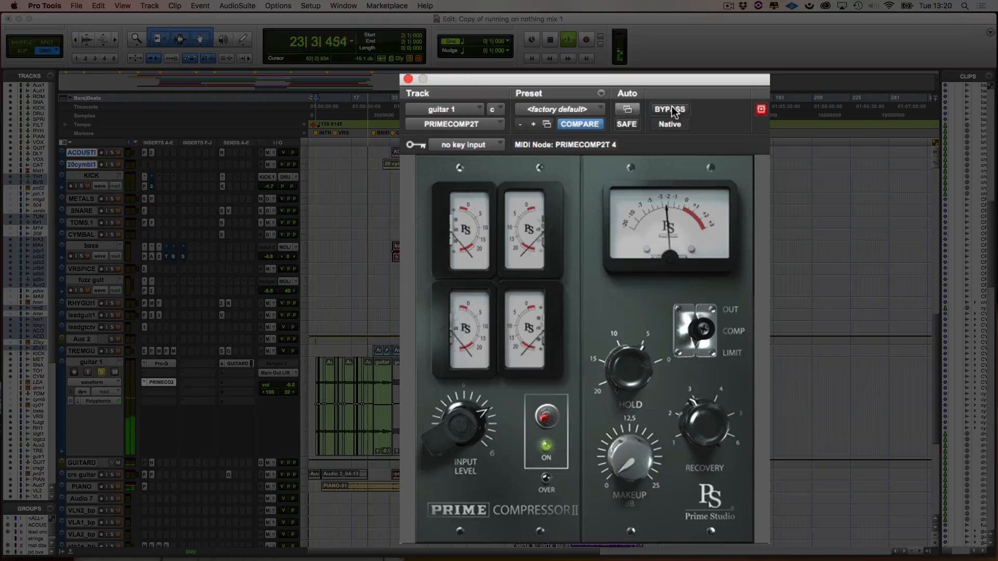
left_click(101, 374)
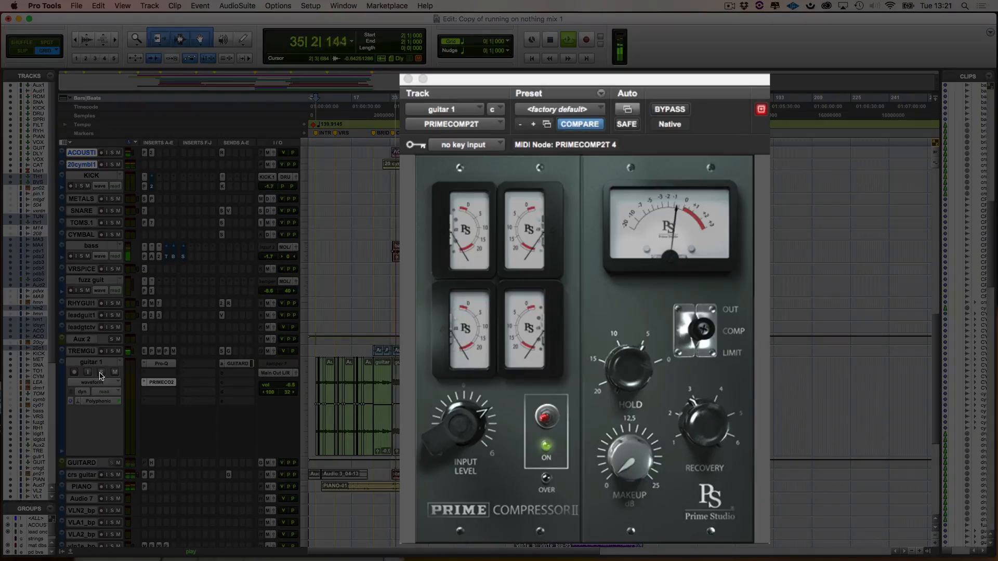
key("space")
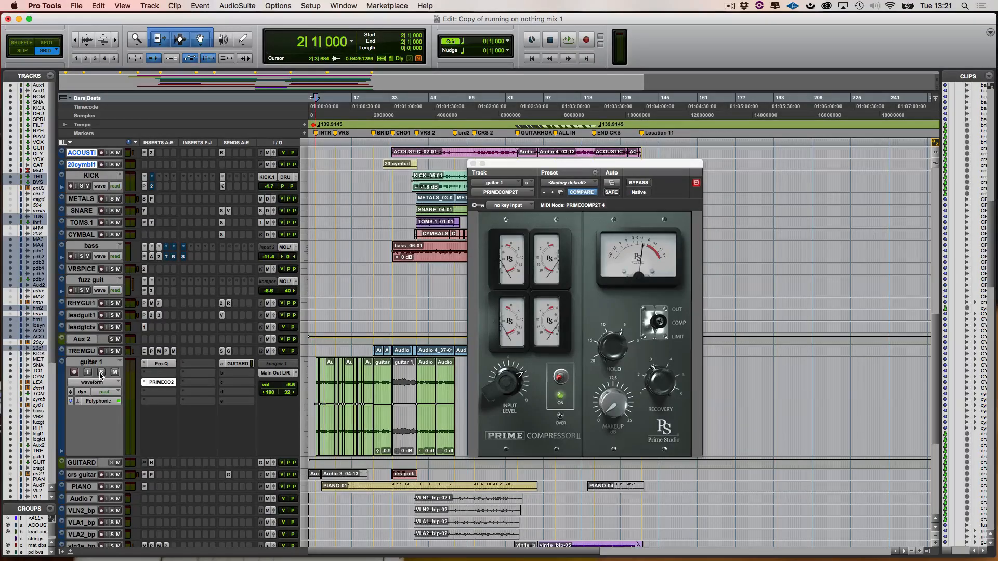
- Insert the stereo multichannel PrimeStudio plug-in PRIMECOMP2LT on guitar 1, in the slot directly after the existing Prime Compressor
left_click(160, 392)
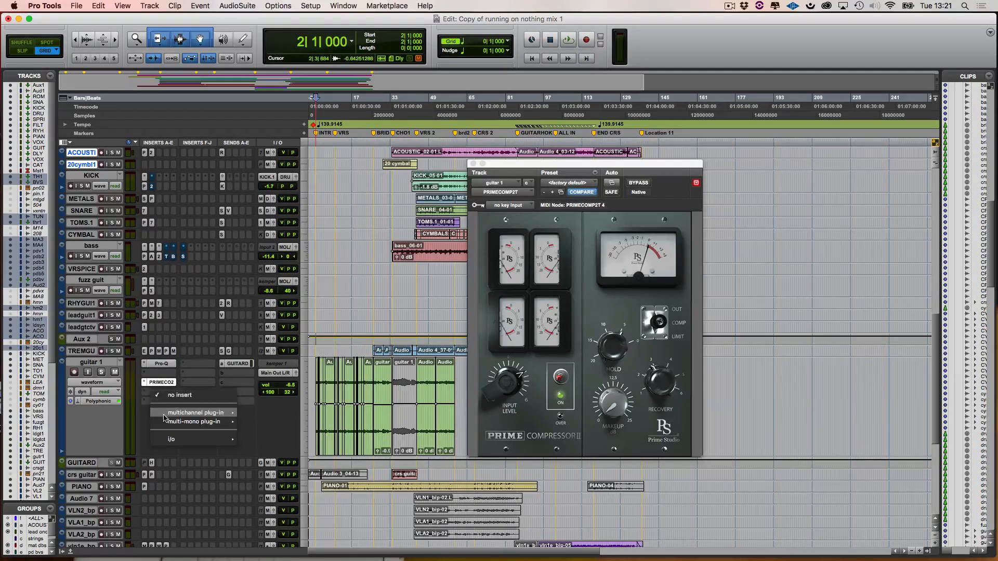
mouse_move(172, 414)
mouse_move(262, 419)
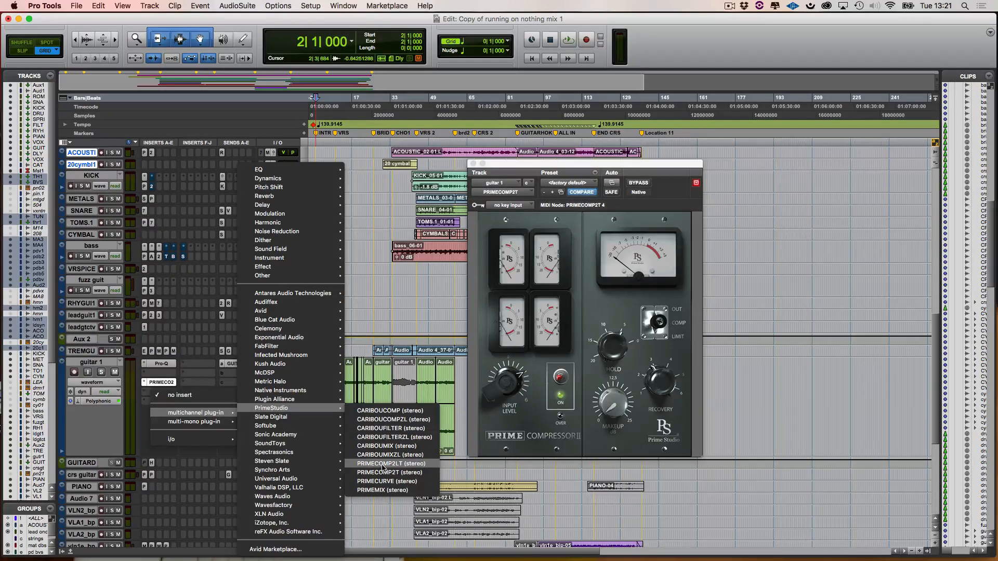
left_click(384, 464)
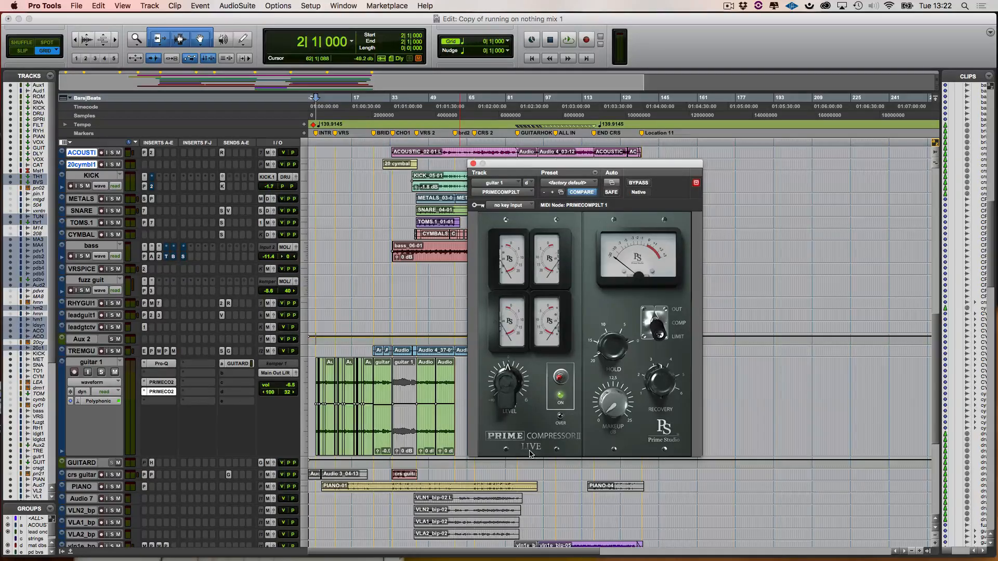
- Start playback, set the PRIMECOMP2LT compressor to COMP, and solo guitar 1
key("space")
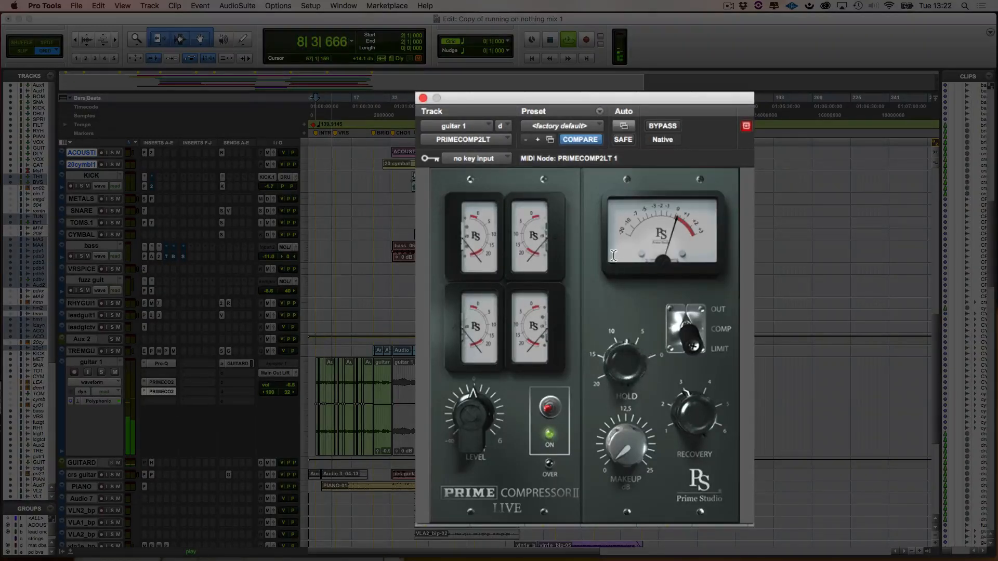
left_click(696, 325)
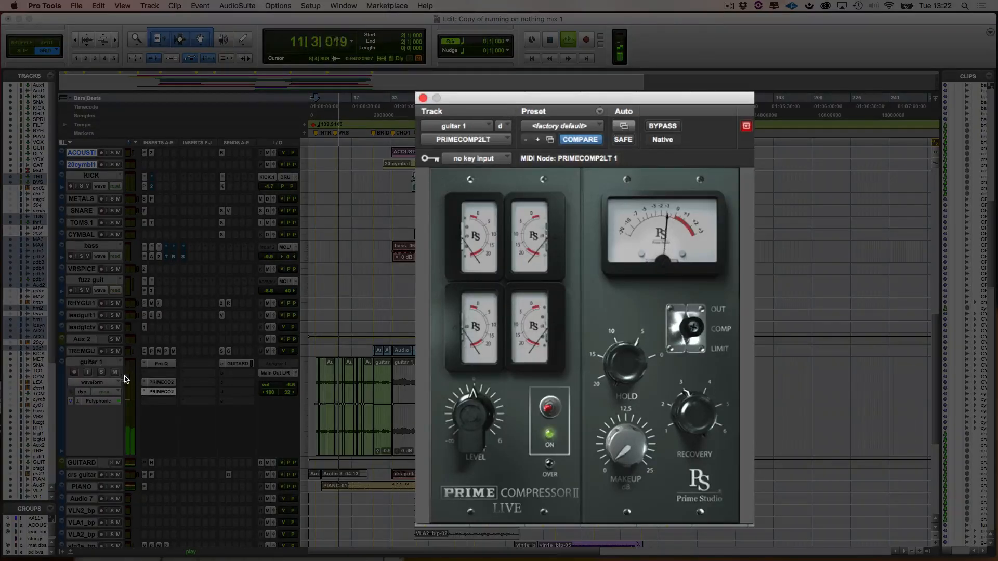
left_click(102, 373)
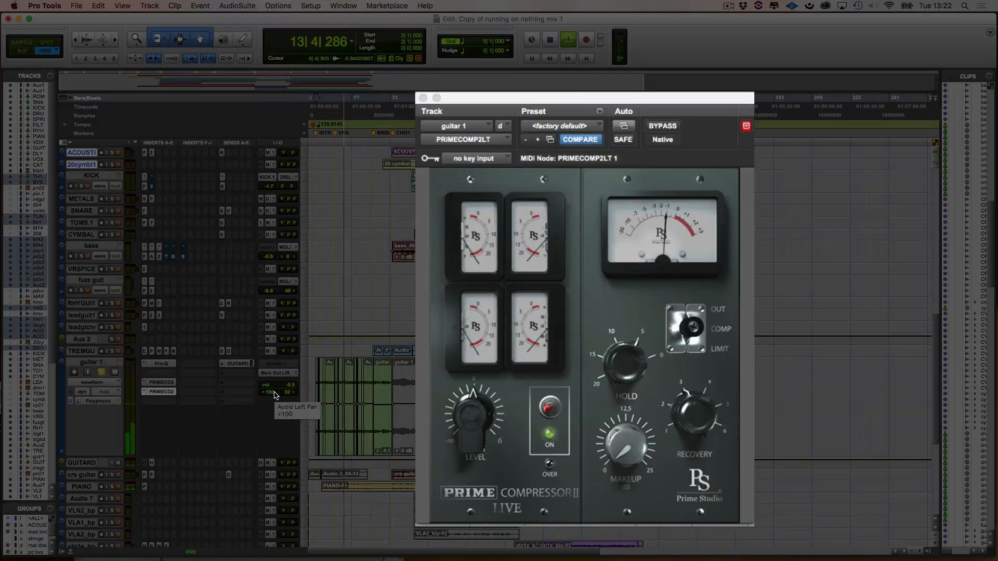
- Raise the PRIMECOMP2LT input level on guitar 1, comparing it bypassed and active before and after, and stop playback
left_click(661, 127)
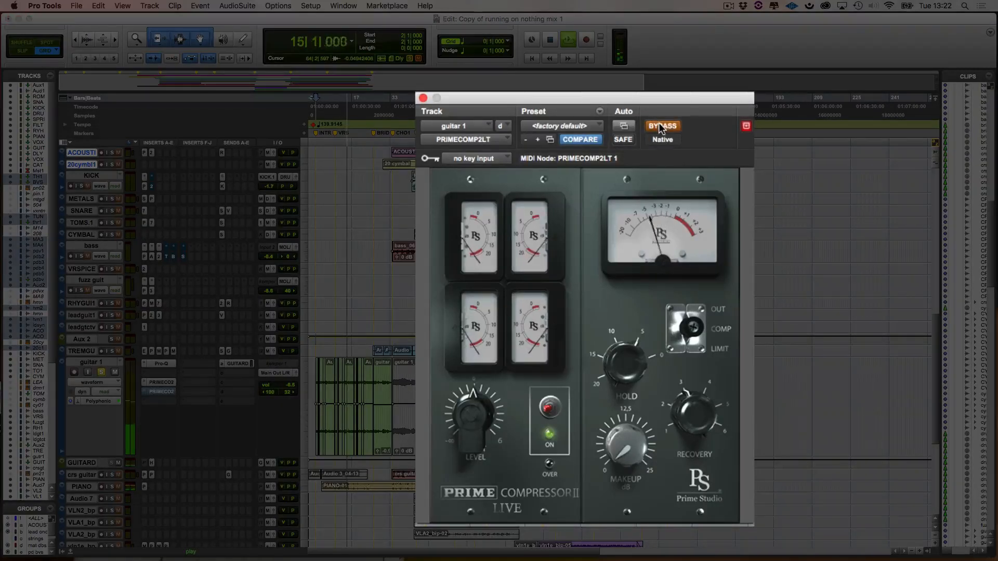
left_click(661, 127)
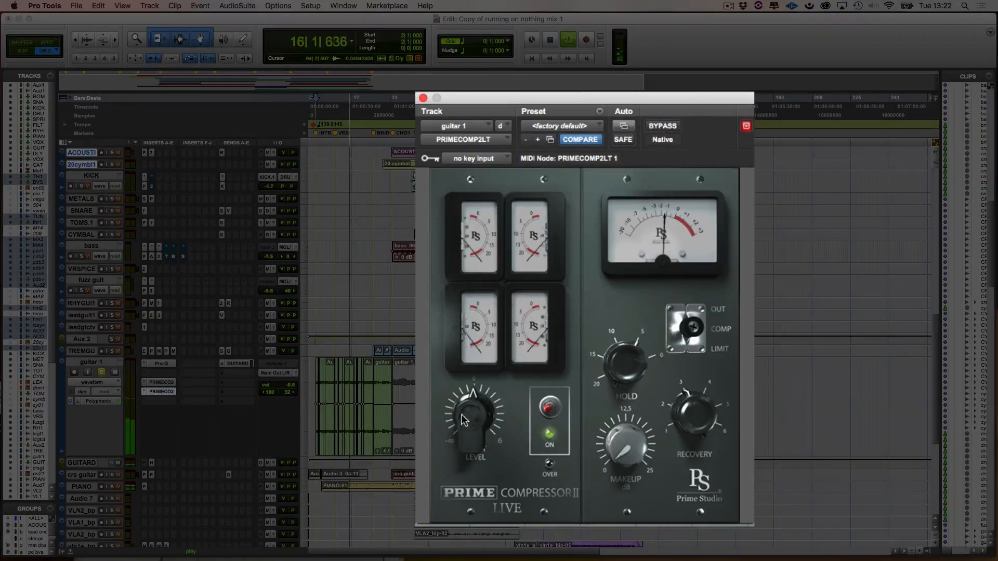
left_click_drag(462, 408, 463, 399)
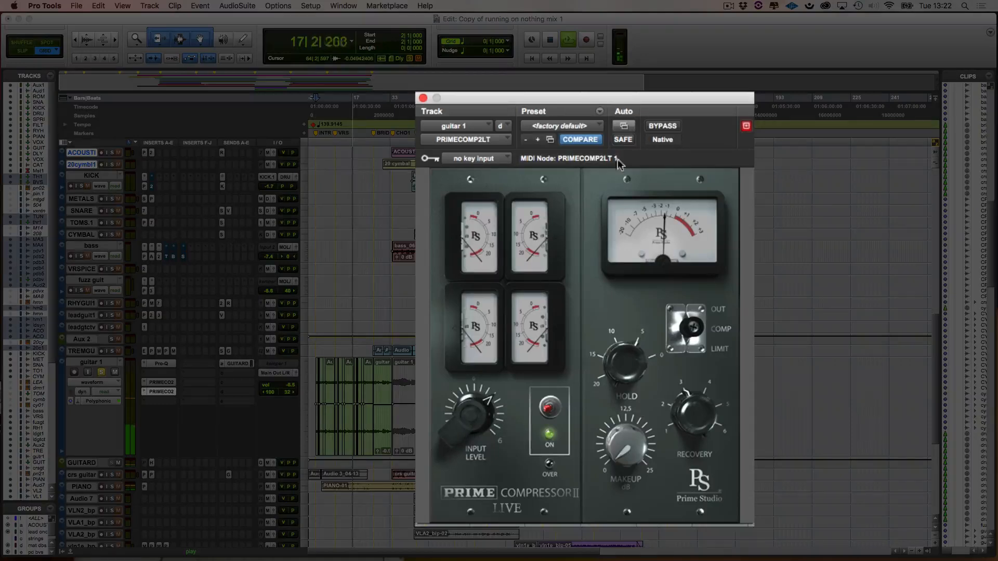
left_click(655, 127)
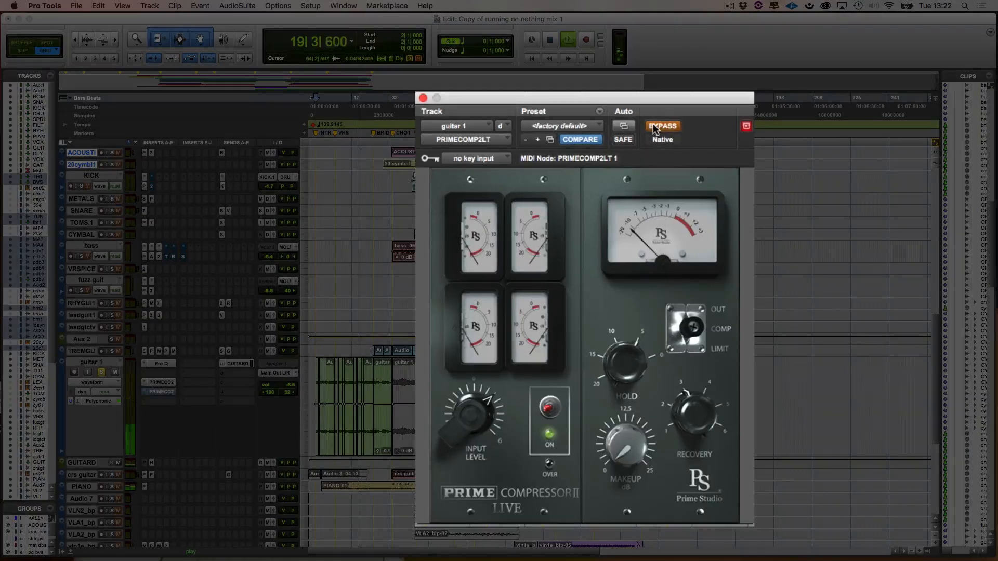
left_click(655, 127)
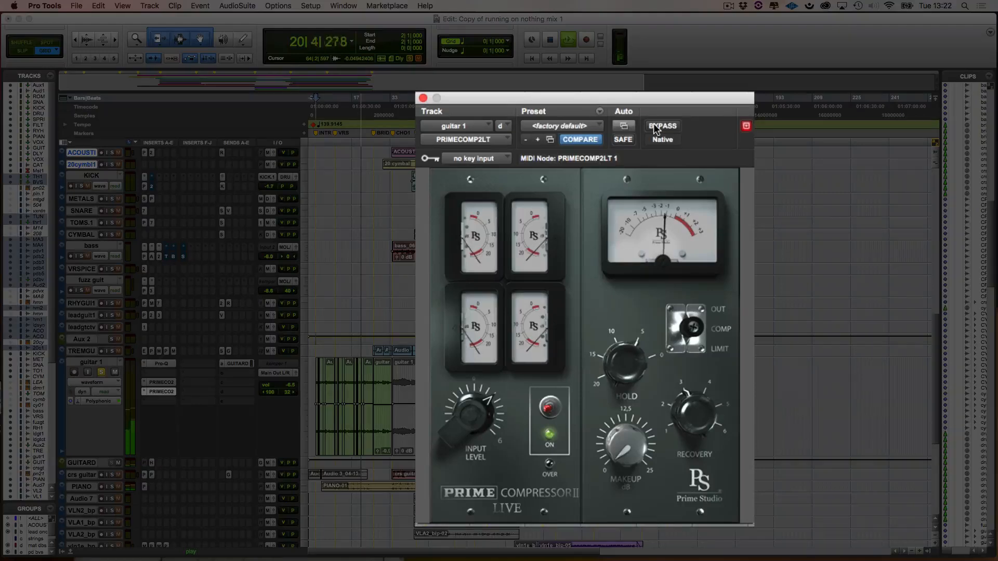
key("space")
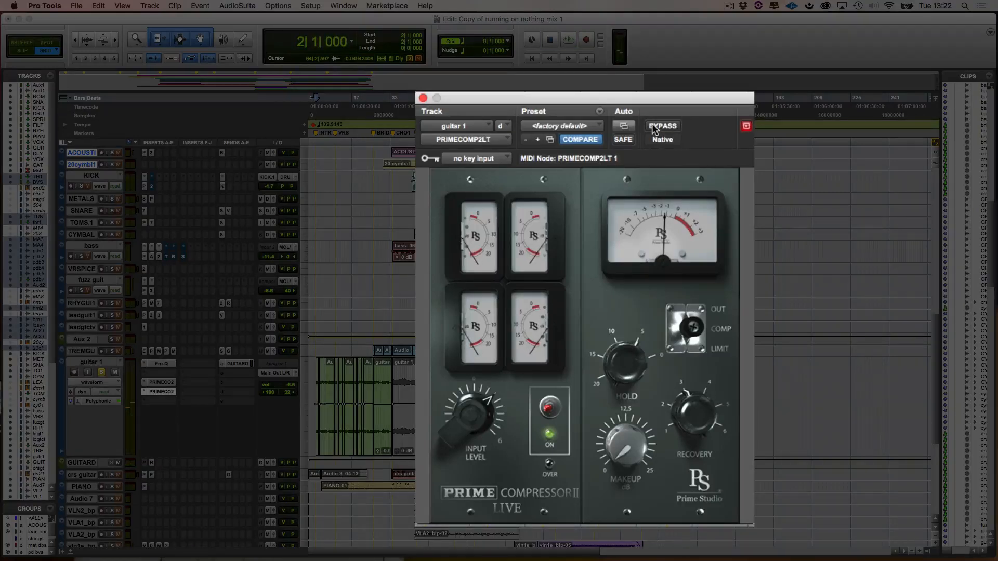